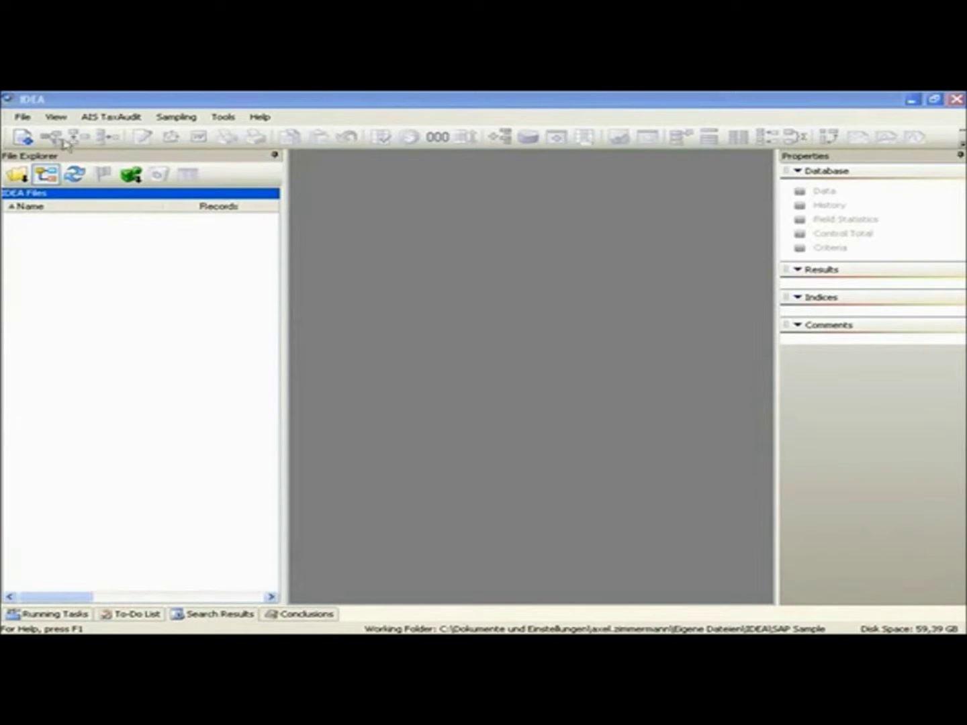
# Launch SmartExporter from IDEA's Import Assistant by choosing SmartExporter as the import format.
pyautogui.click(22, 117)
pyautogui.moveTo(50, 134)
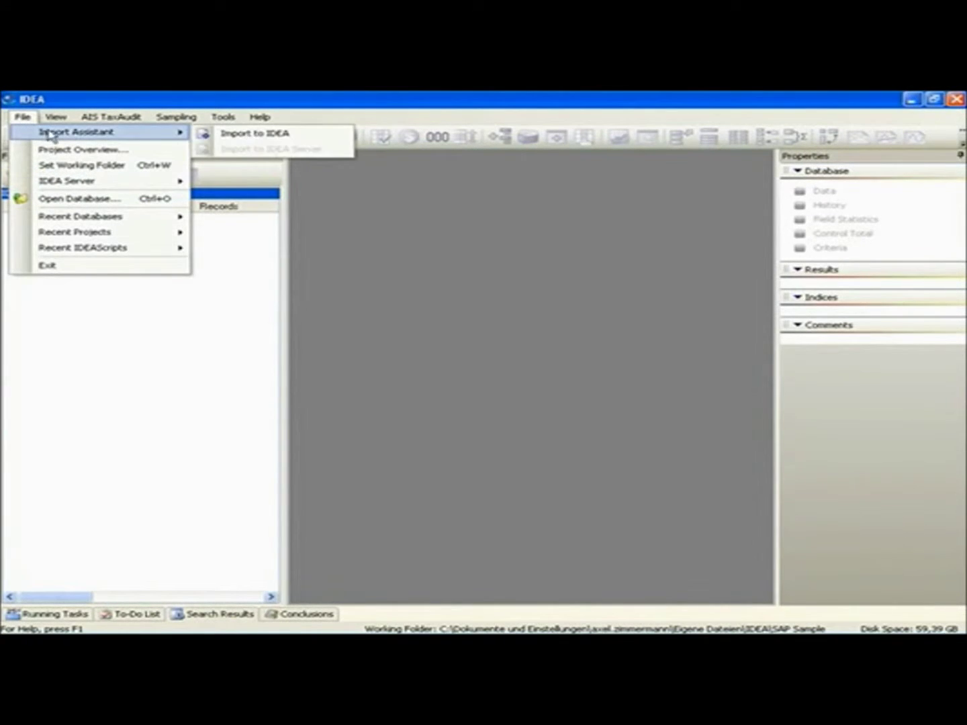
pyautogui.click(229, 138)
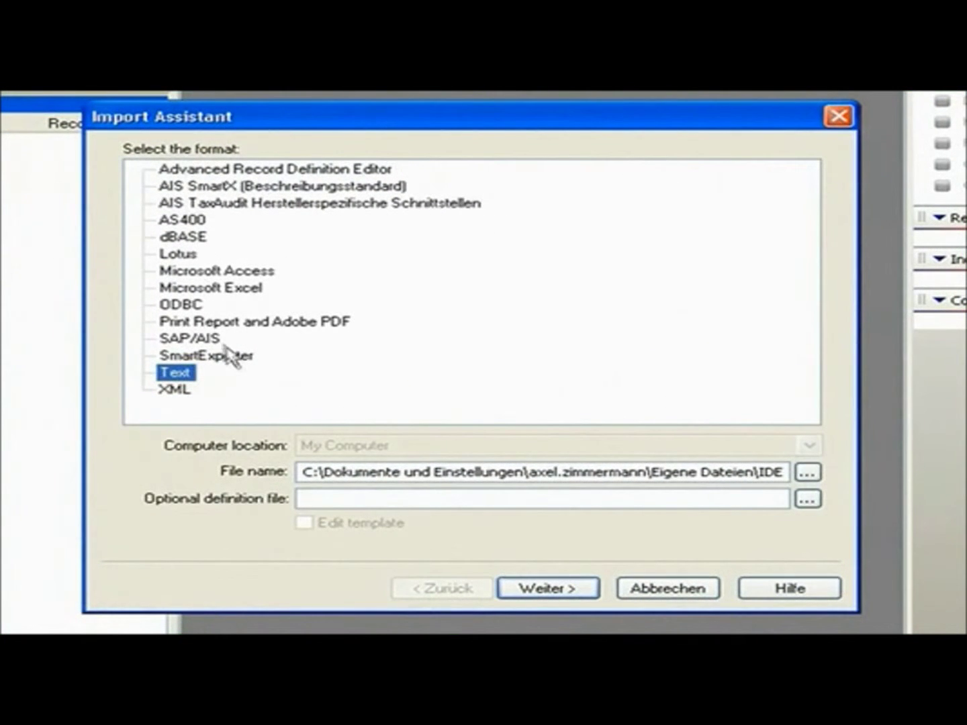
pyautogui.click(231, 358)
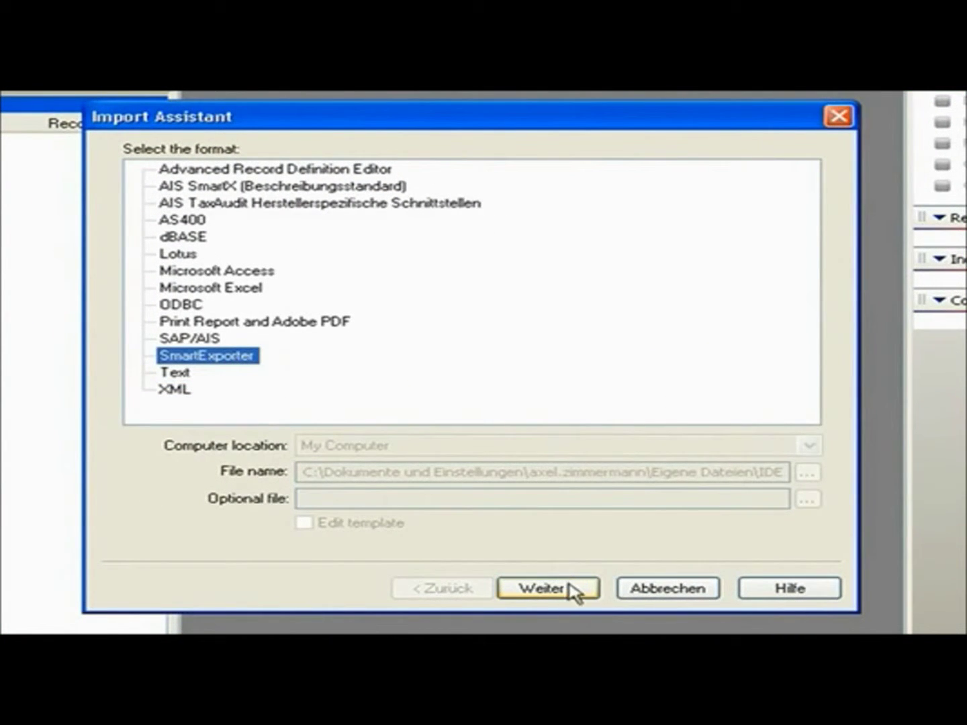
pyautogui.click(547, 588)
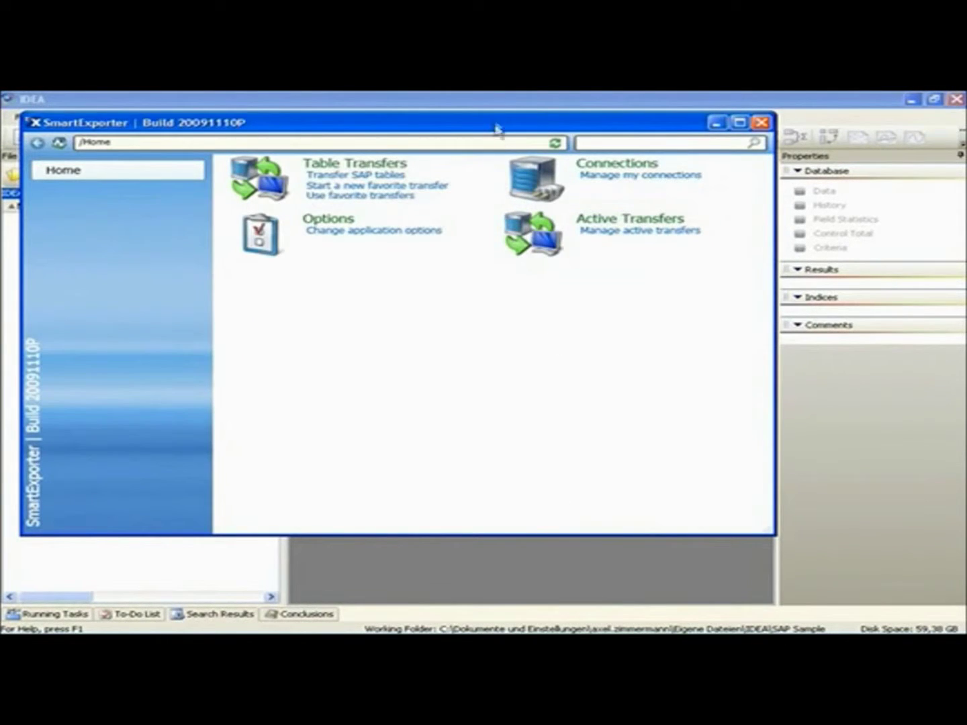
pyautogui.moveTo(497, 128); pyautogui.dragTo(550, 133)
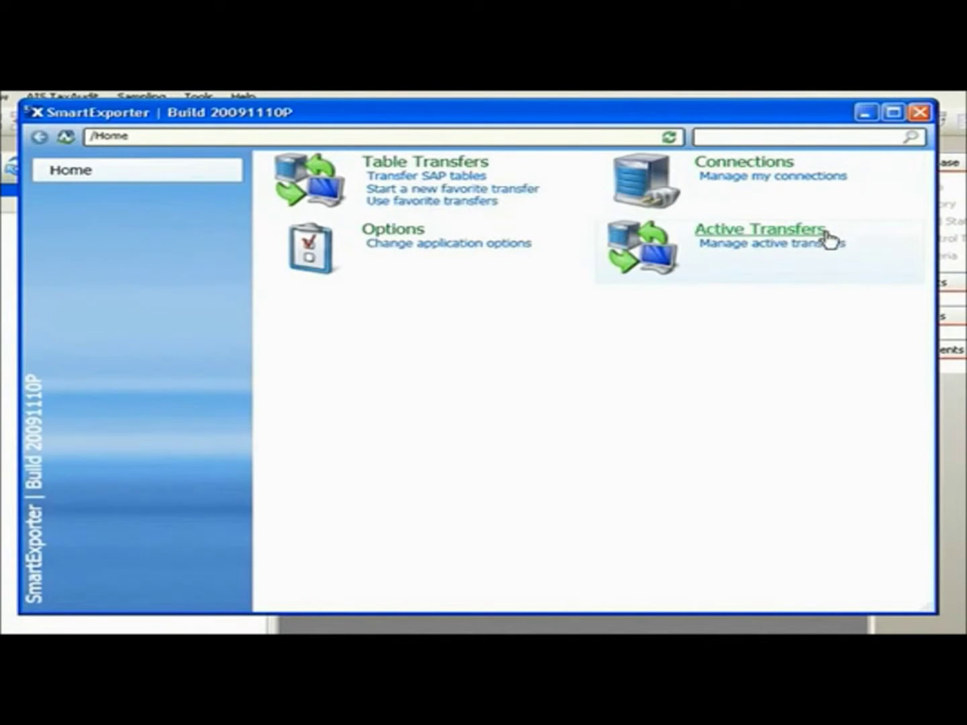
# Start a new SAP table transfer and name it 'Handels GmbH'.
pyautogui.click(454, 180)
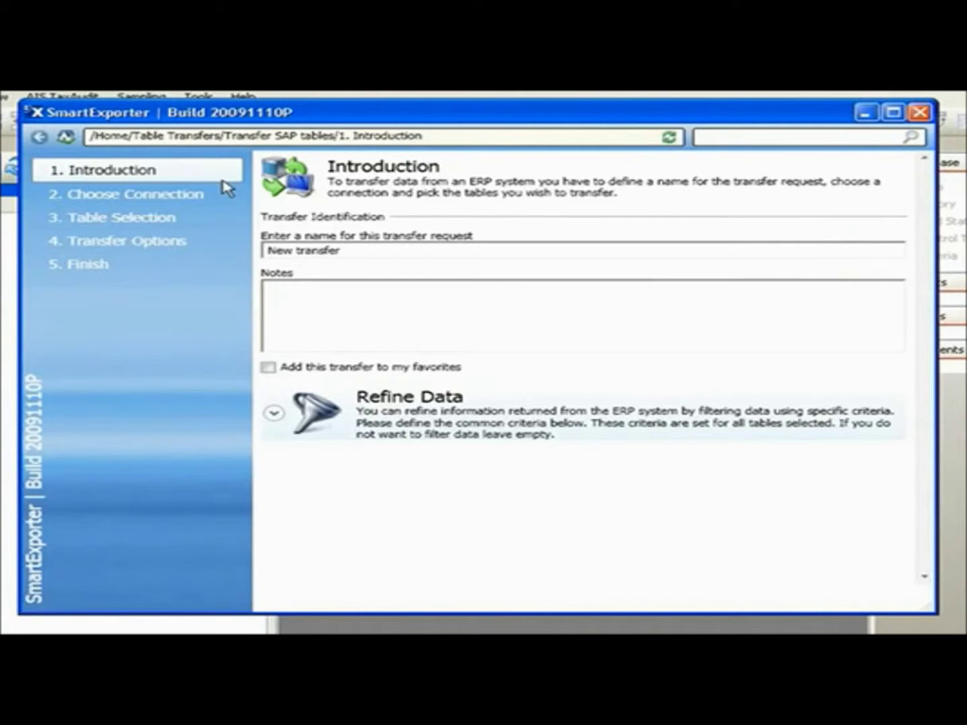
pyautogui.moveTo(356, 250); pyautogui.dragTo(243, 260)
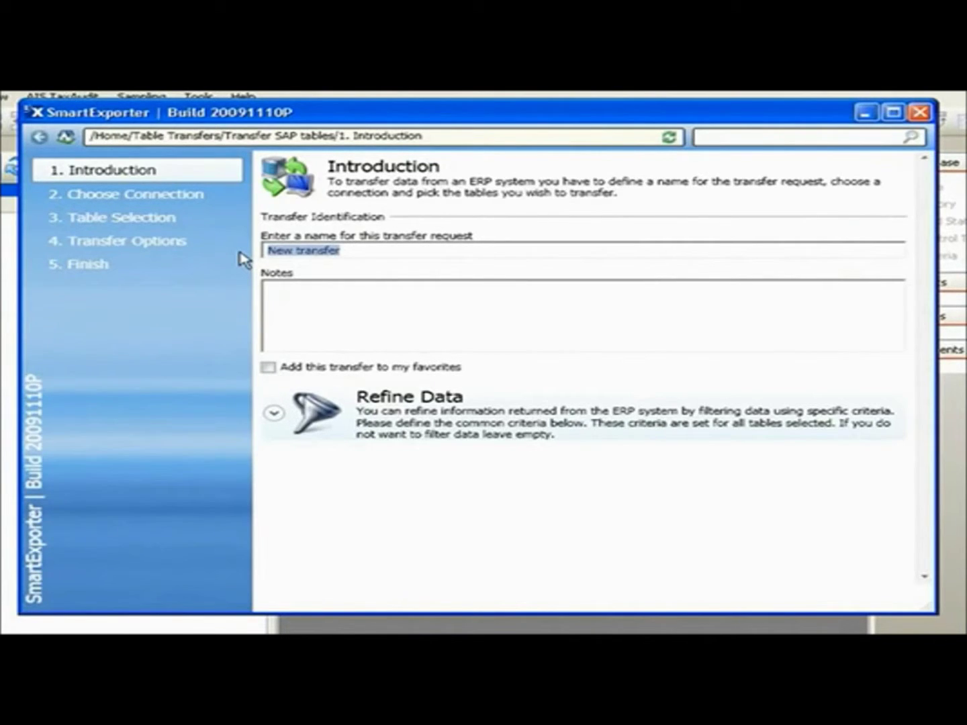
pyautogui.write('Handels GmbH')
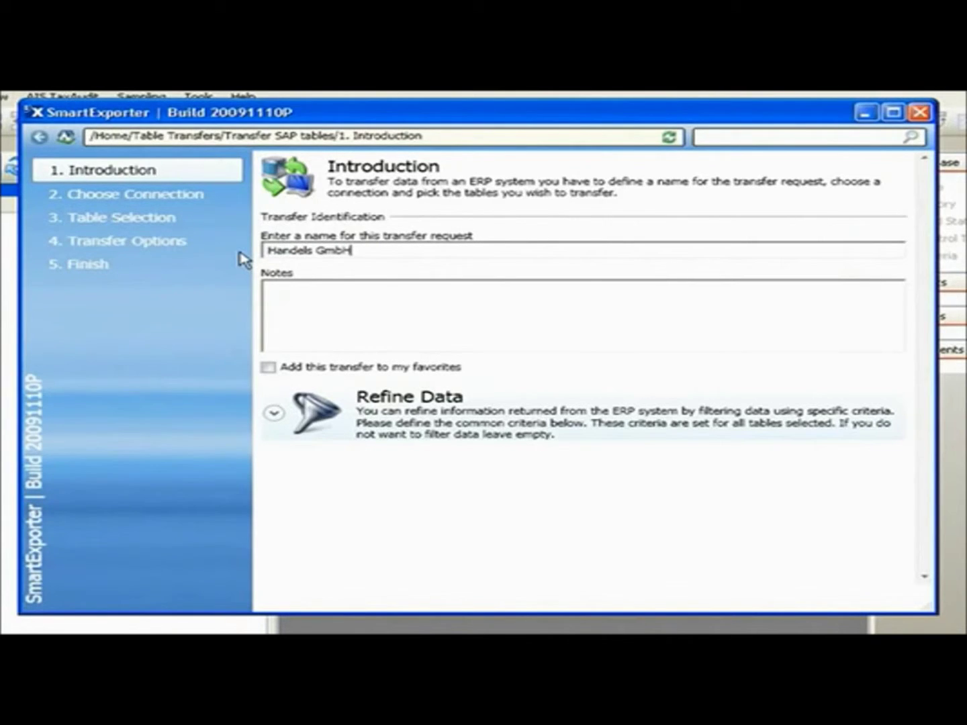
# Filter the transfer data to company code 1000, language D and fiscal year 2002 to 2002.
pyautogui.click(278, 415)
pyautogui.click(310, 467)
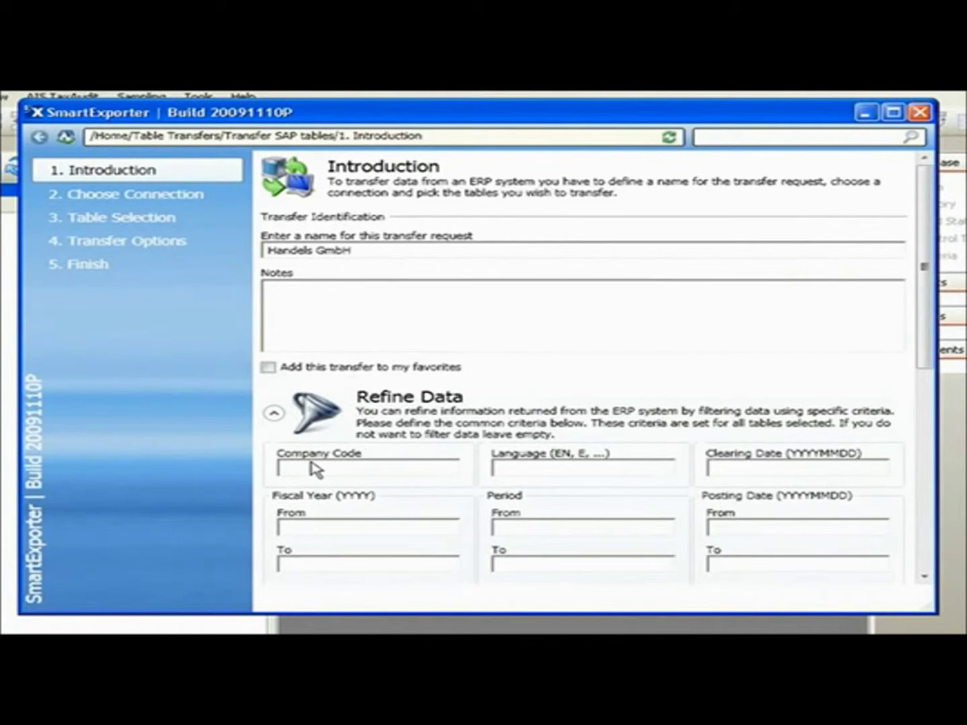
pyautogui.write('1000')
pyautogui.press('Tab')
pyautogui.write('2002')
pyautogui.press('Tab')
pyautogui.write('2002')
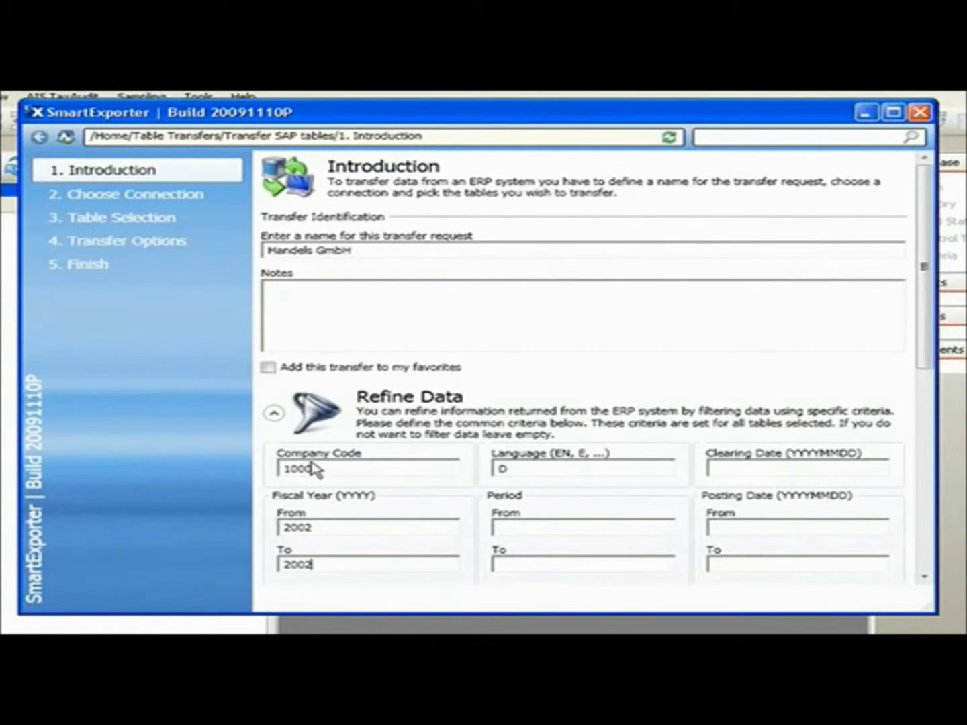
# Use the Infoniqa BP2 connection (client 800, English), checking its logon data, then go to table selection.
pyautogui.click(152, 201)
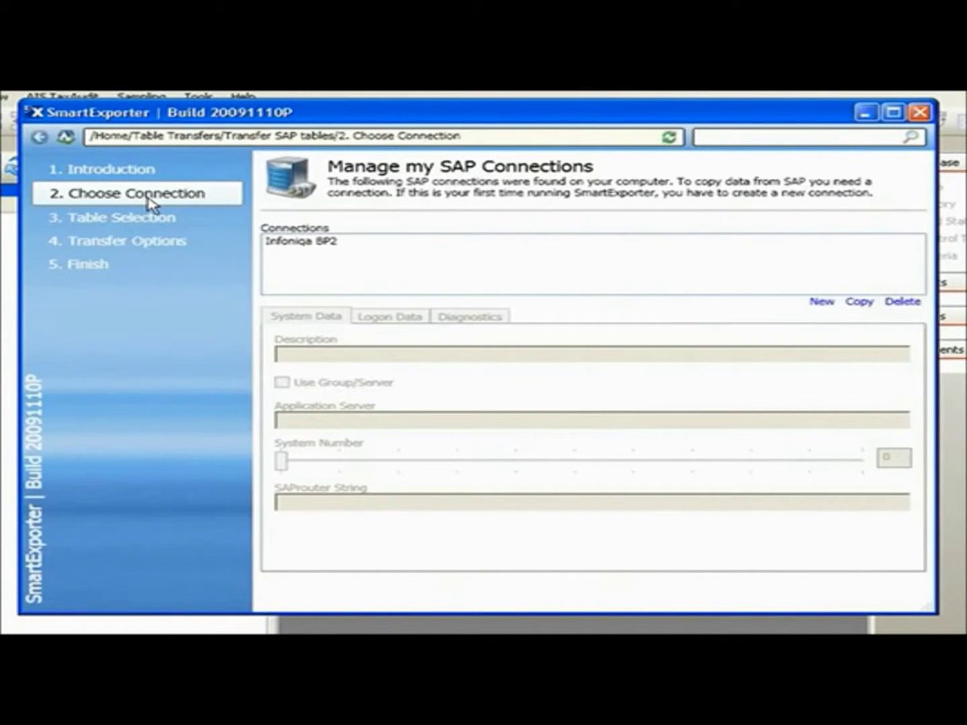
pyautogui.click(285, 247)
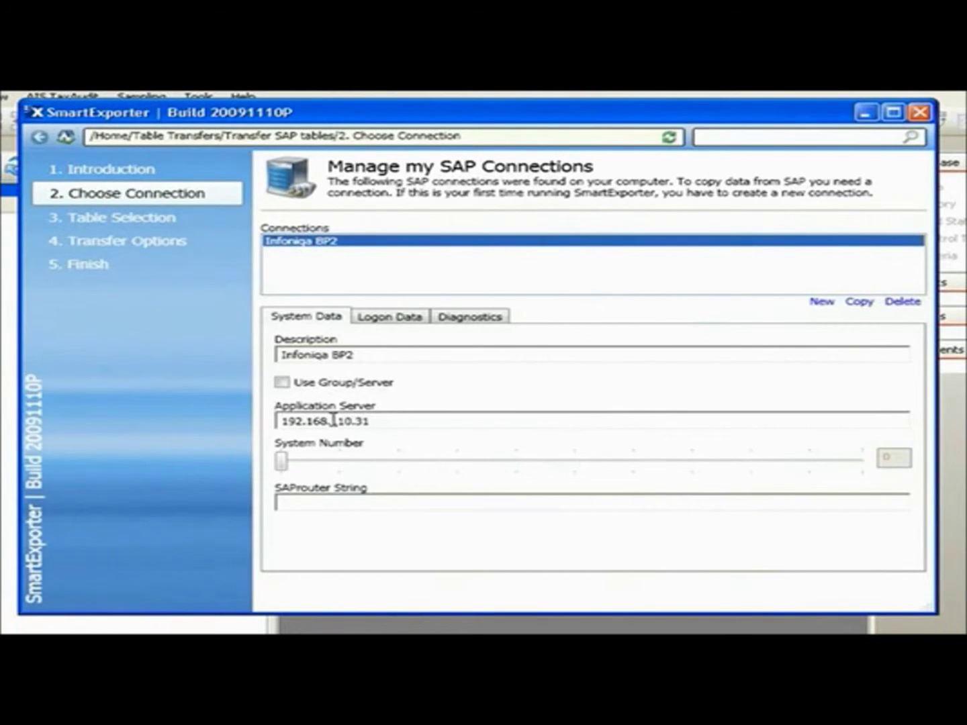
pyautogui.click(414, 317)
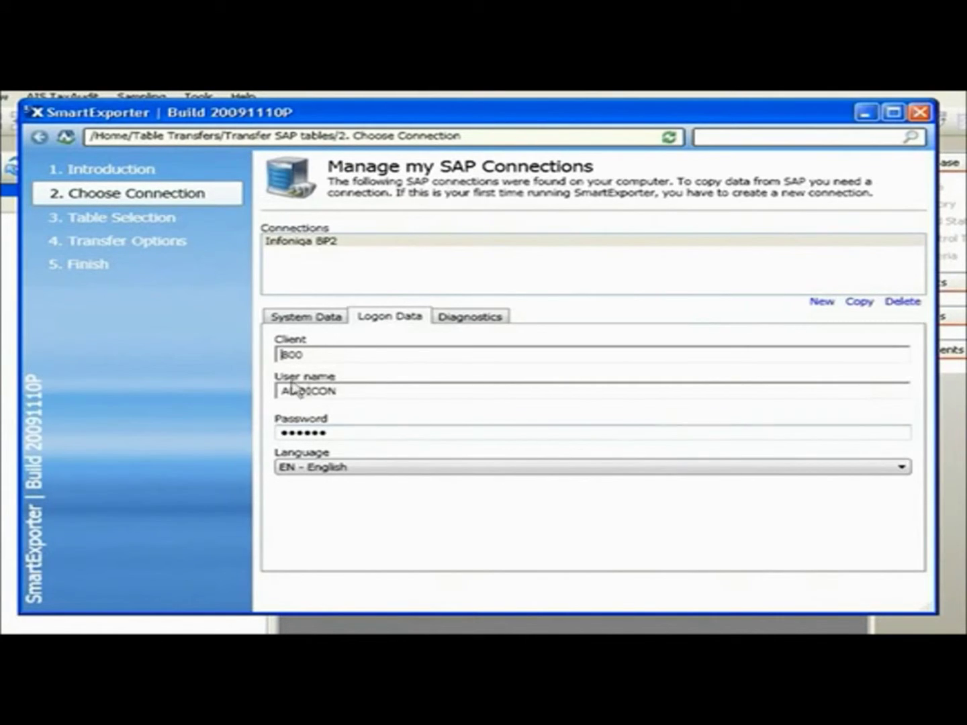
pyautogui.click(118, 227)
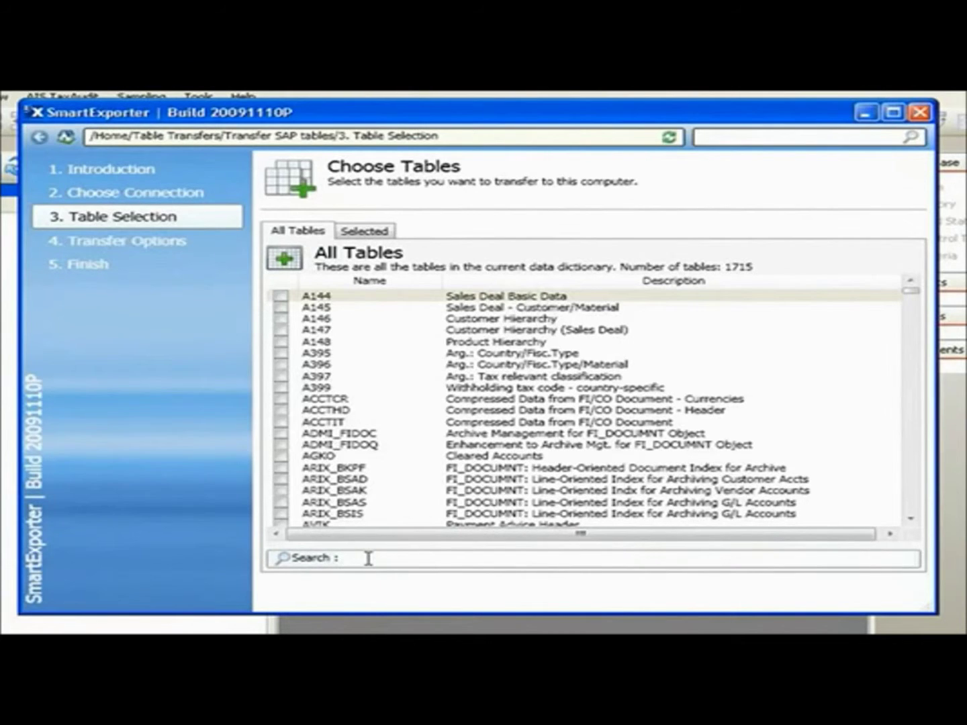
# Search for and add tables BSEG and SKAT to the transfer.
pyautogui.write('BSEG')
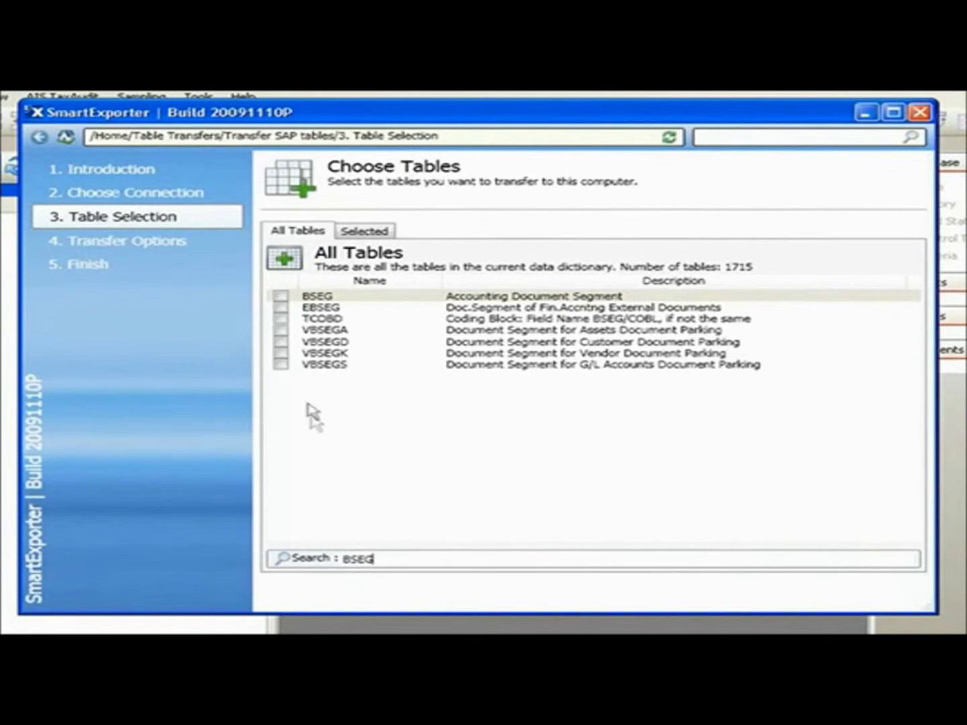
pyautogui.click(281, 296)
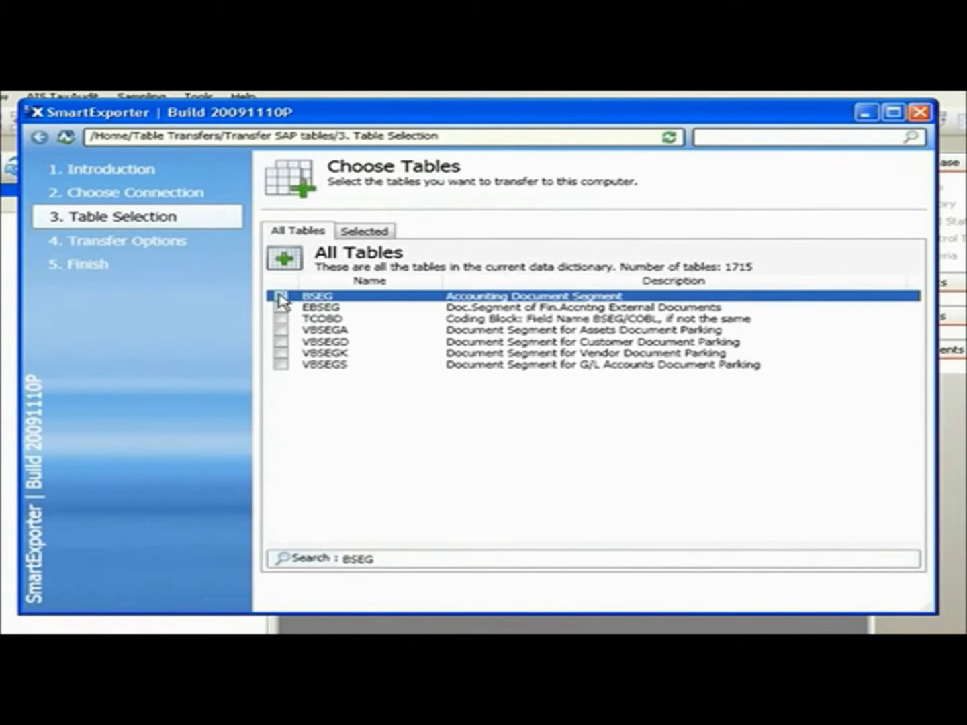
pyautogui.click(387, 558)
pyautogui.press('BackSpace')
pyautogui.press('BackSpace')
pyautogui.press('BackSpace')
pyautogui.press('BackSpace')
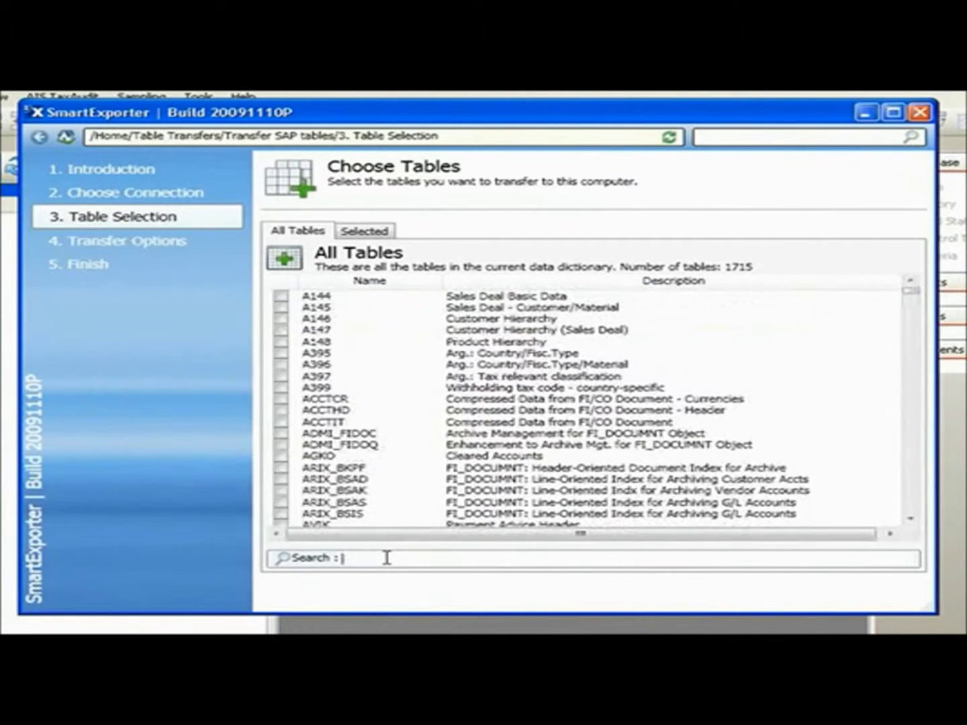
pyautogui.write('SKAT')
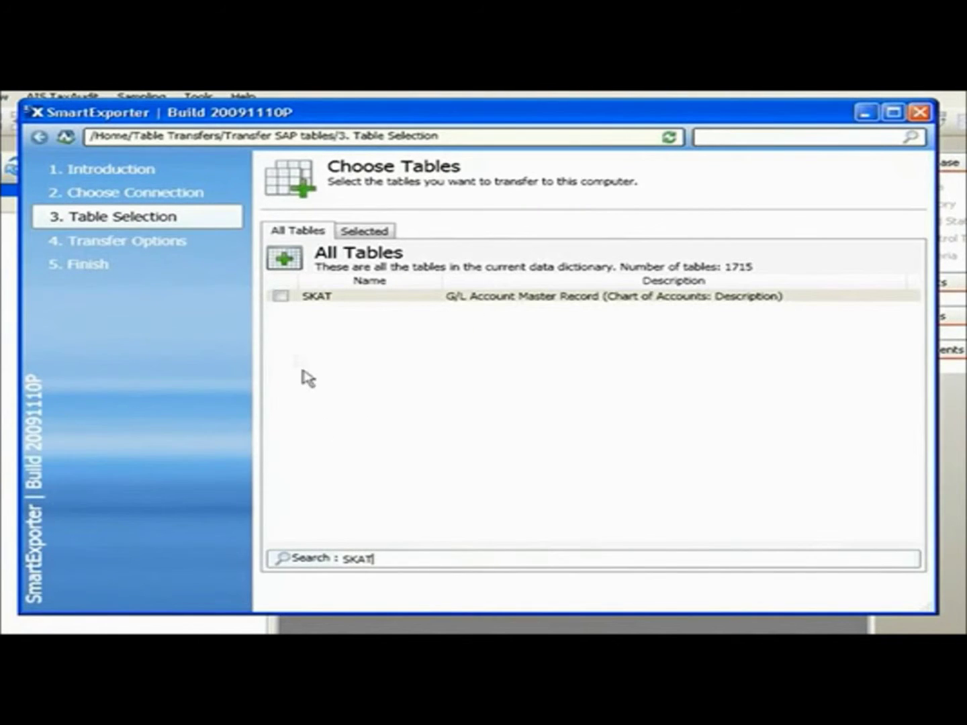
pyautogui.click(280, 297)
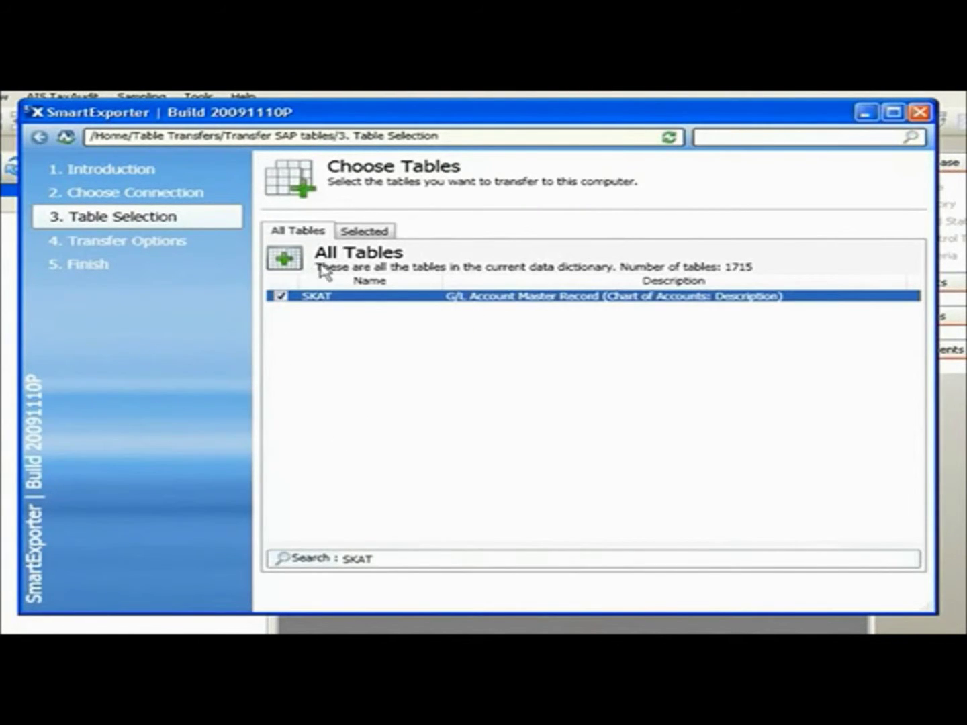
# Include BSEG fields MANDT, BELNR, GJAHR, BUZEI and BUZID.
pyautogui.click(358, 231)
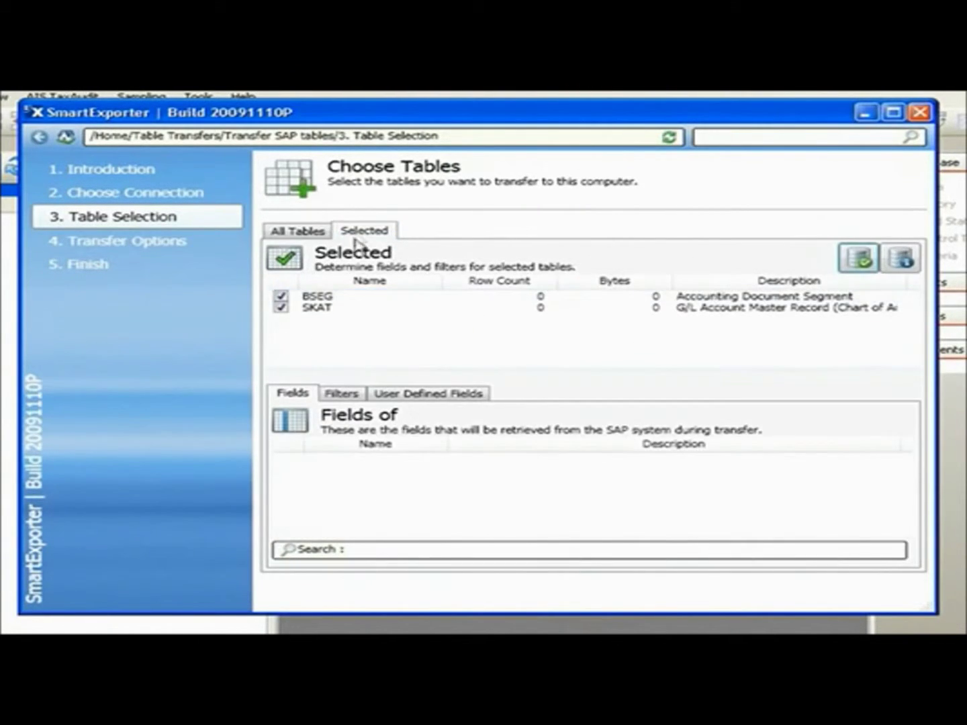
pyautogui.click(323, 296)
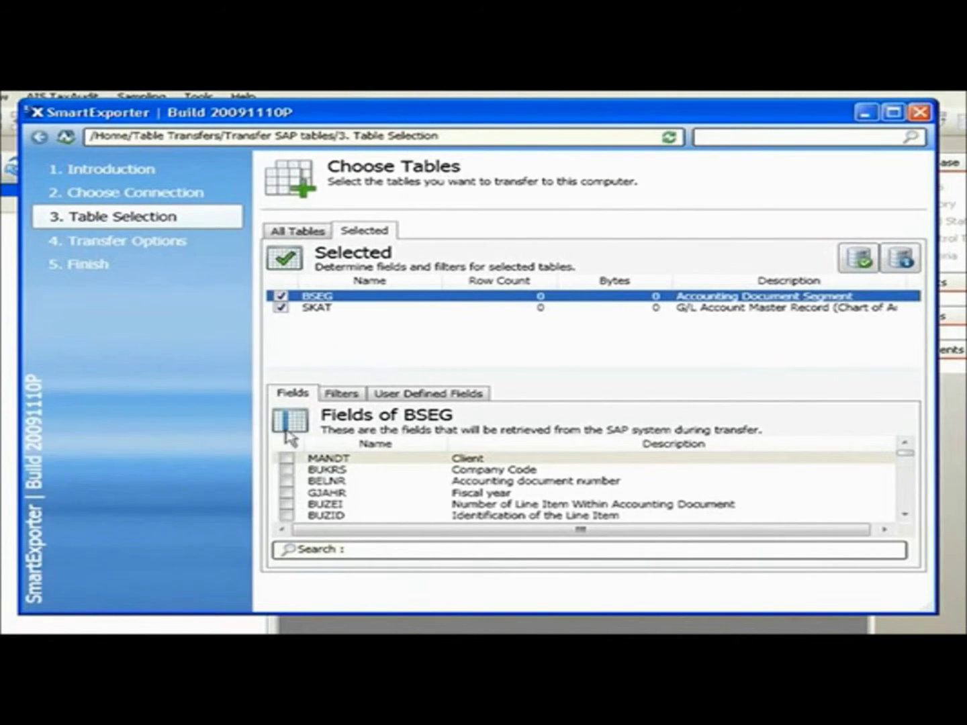
pyautogui.click(287, 459)
pyautogui.click(287, 482)
pyautogui.click(287, 493)
pyautogui.click(287, 504)
pyautogui.click(286, 516)
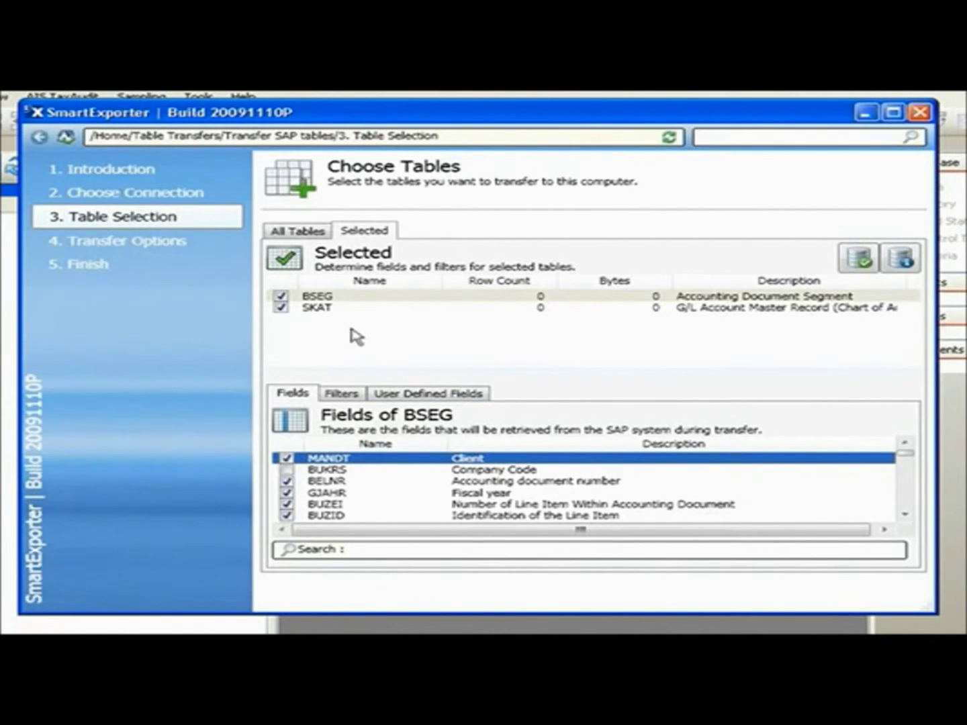
# Include SKAT fields SPRAS, KTOPL, SAKNR, TXT20 and MANDT, then verify the table selection.
pyautogui.click(333, 309)
pyautogui.click(287, 470)
pyautogui.click(287, 482)
pyautogui.click(287, 493)
pyautogui.click(287, 505)
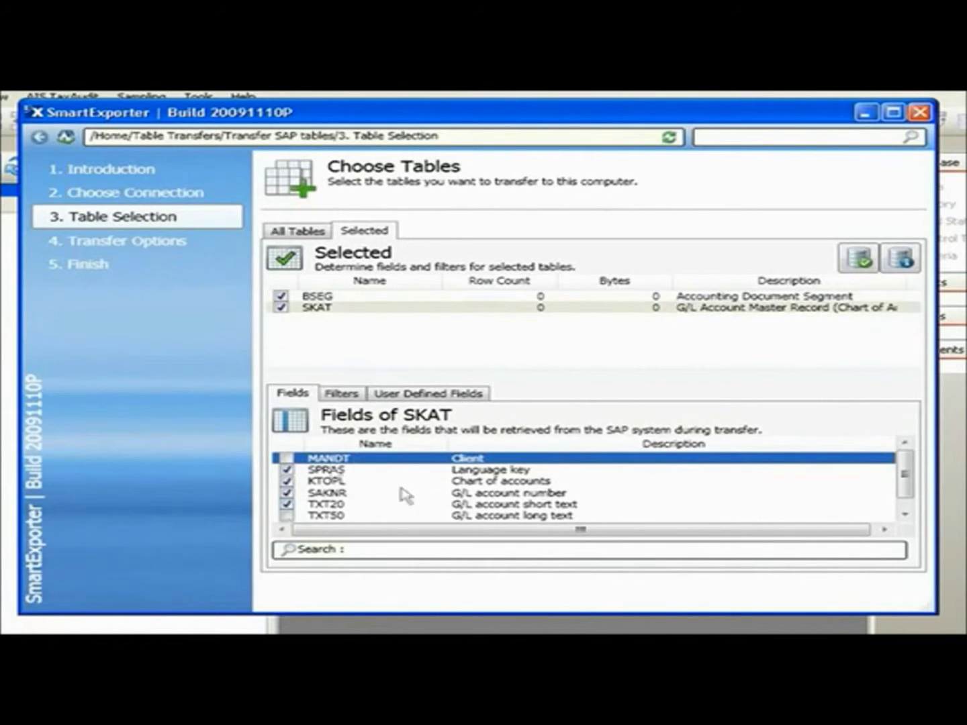
pyautogui.click(287, 458)
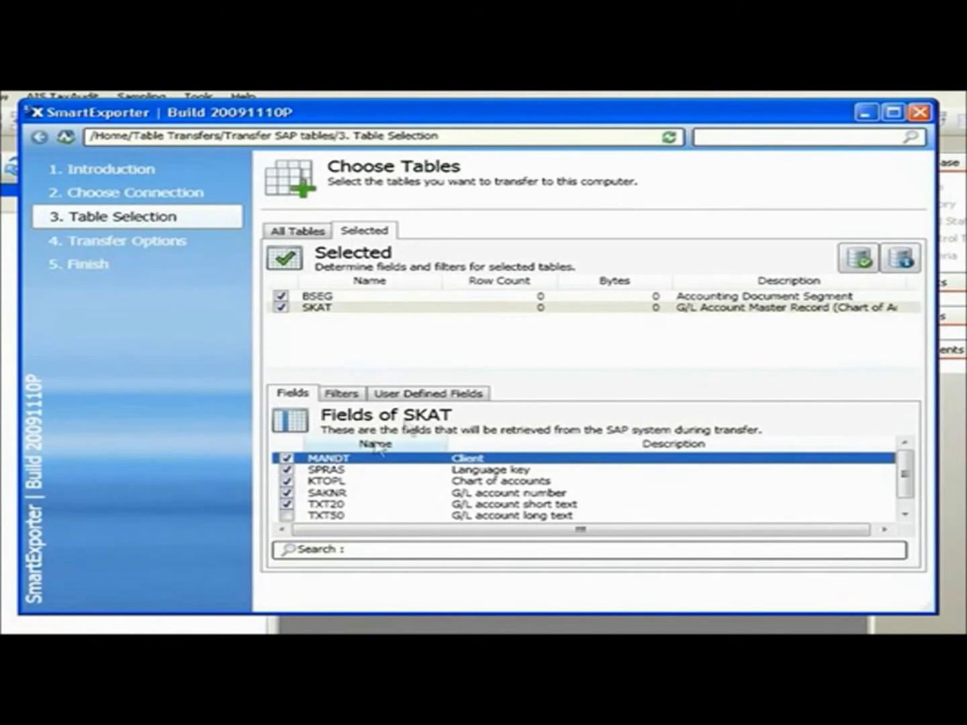
pyautogui.click(858, 259)
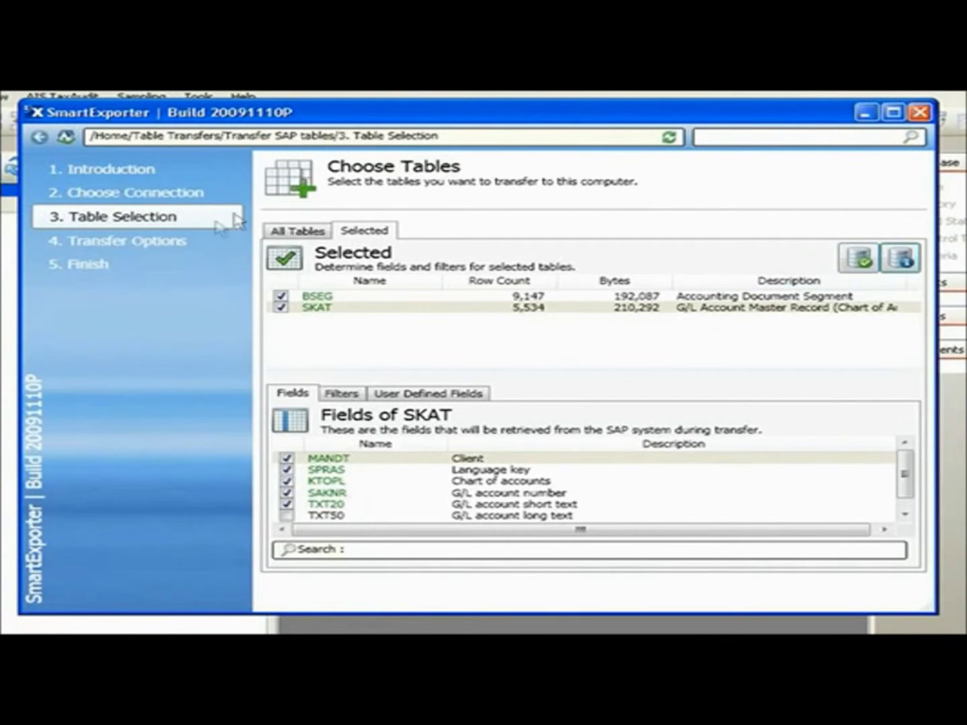
pyautogui.click(185, 243)
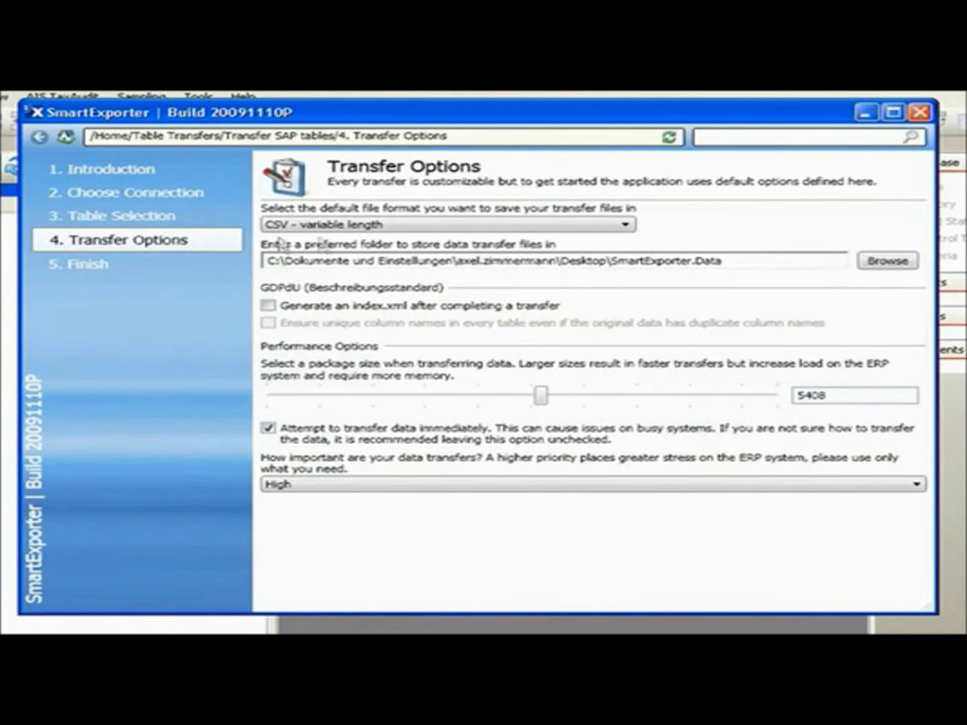
# Set the output file format to IDEA file and proceed to the Finish step.
pyautogui.click(611, 231)
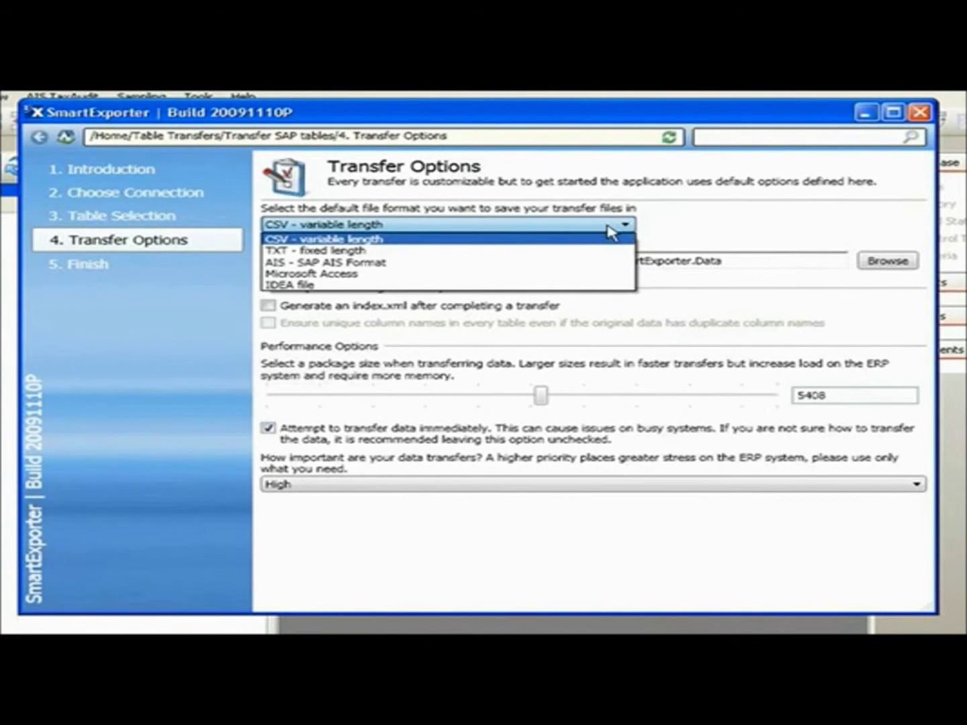
pyautogui.click(594, 287)
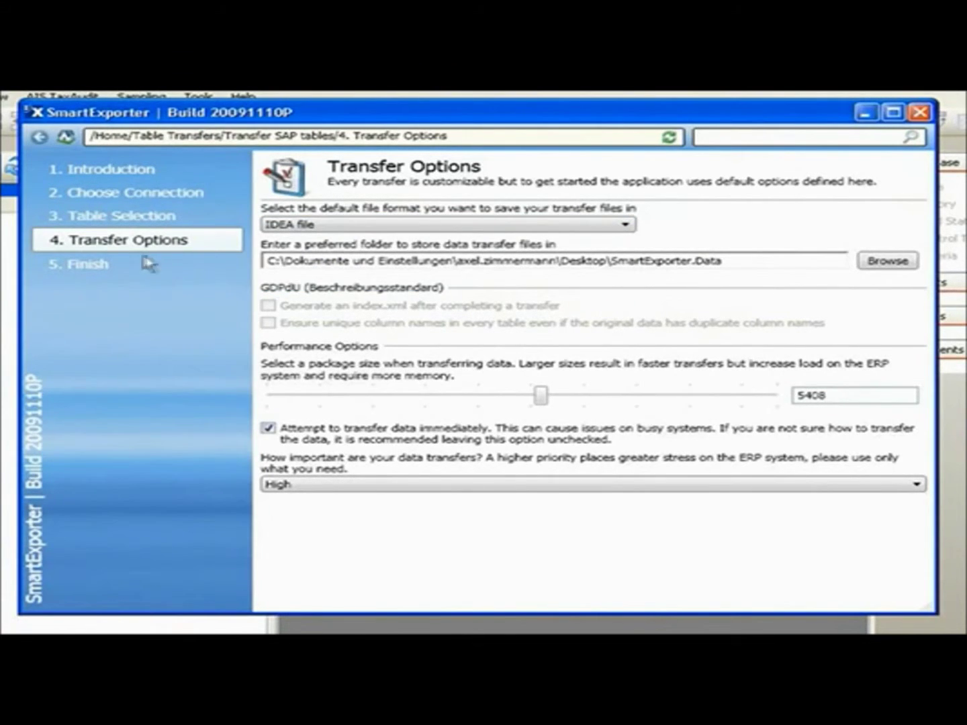
pyautogui.click(101, 264)
pyautogui.moveTo(335, 112); pyautogui.dragTo(587, 149)
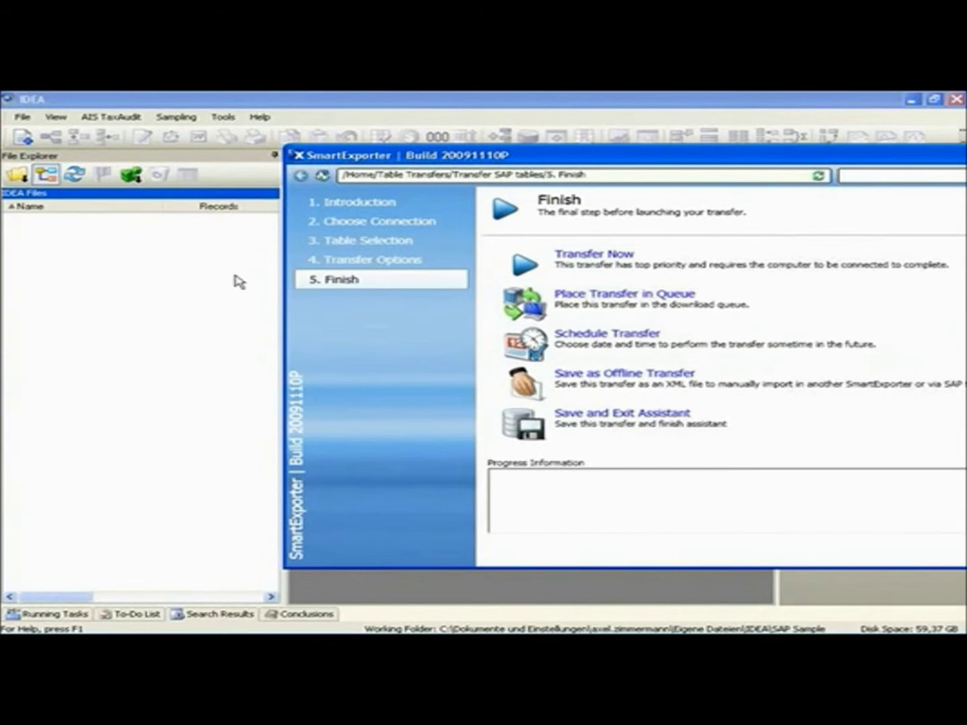
# Run the Handels GmbH transfer now and acknowledge the success message.
pyautogui.click(582, 261)
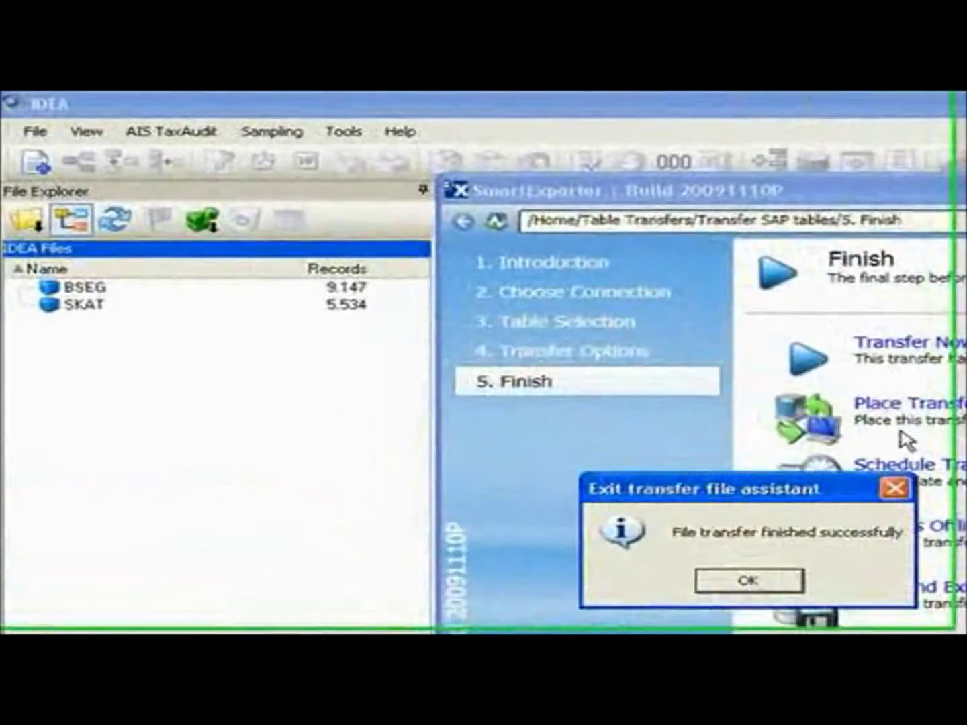
pyautogui.click(801, 588)
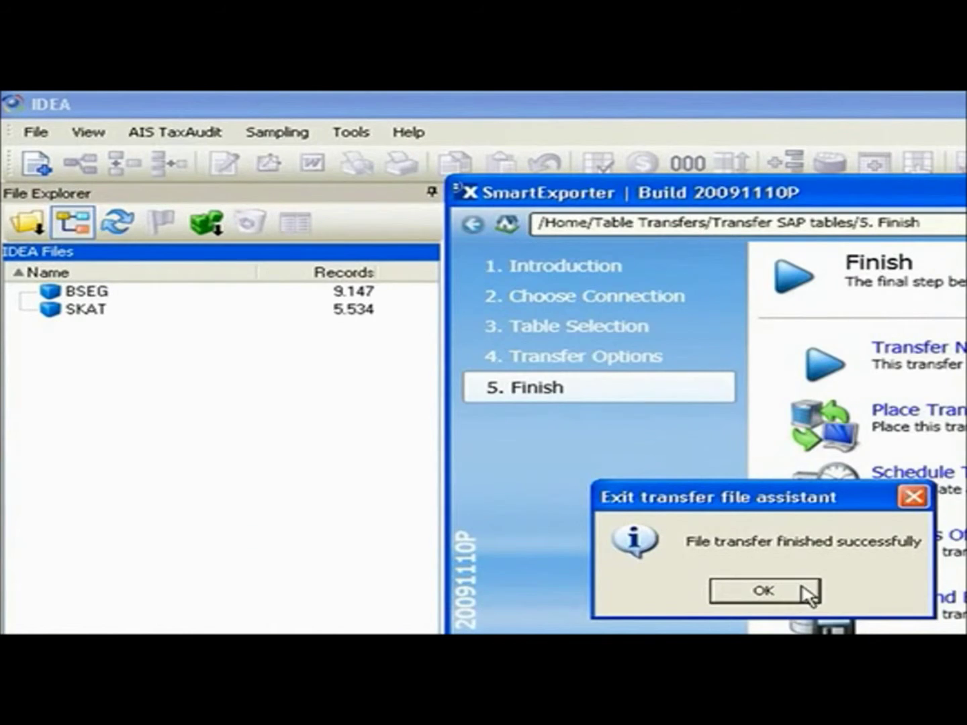